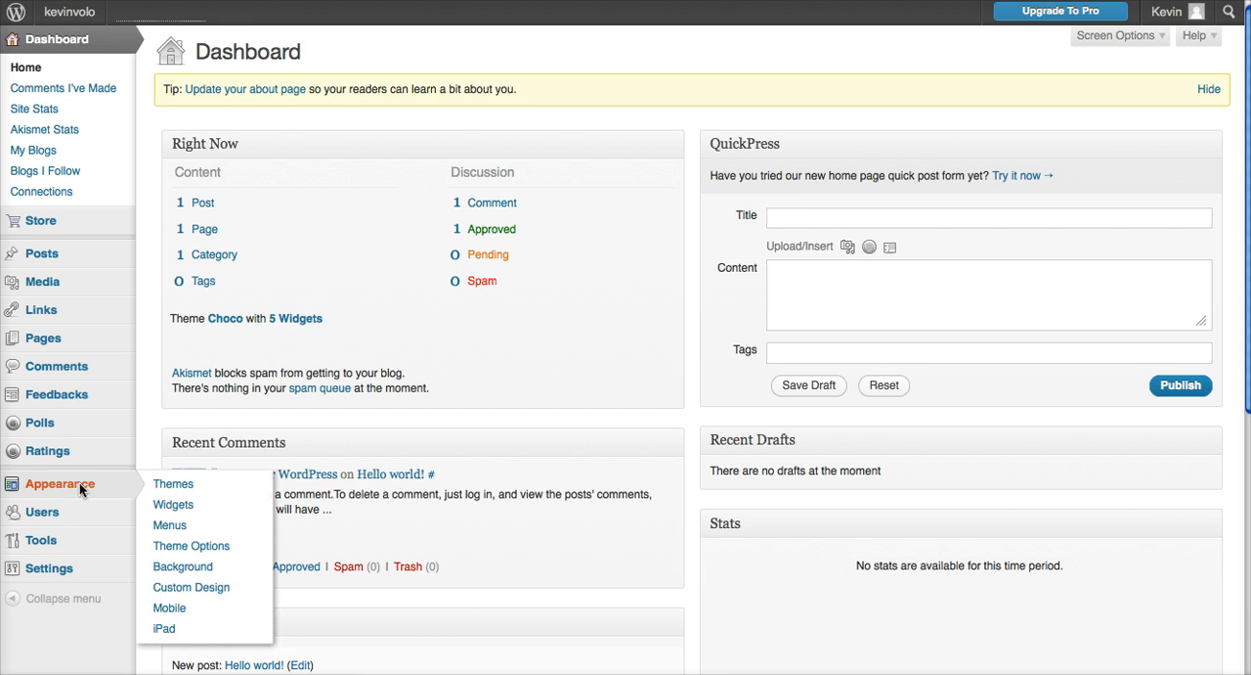
# - In the privacy settings, make the site private so it is visible only to chosen users, and save the change
pyautogui.moveTo(68, 572)
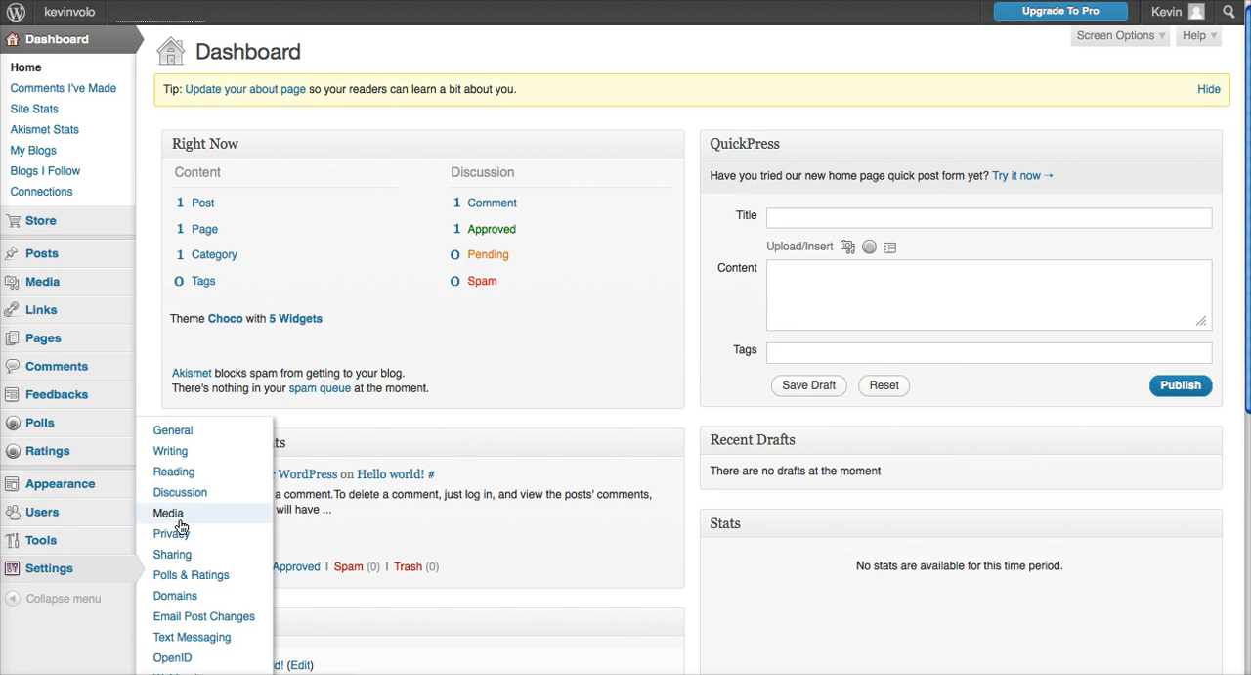
pyautogui.click(171, 534)
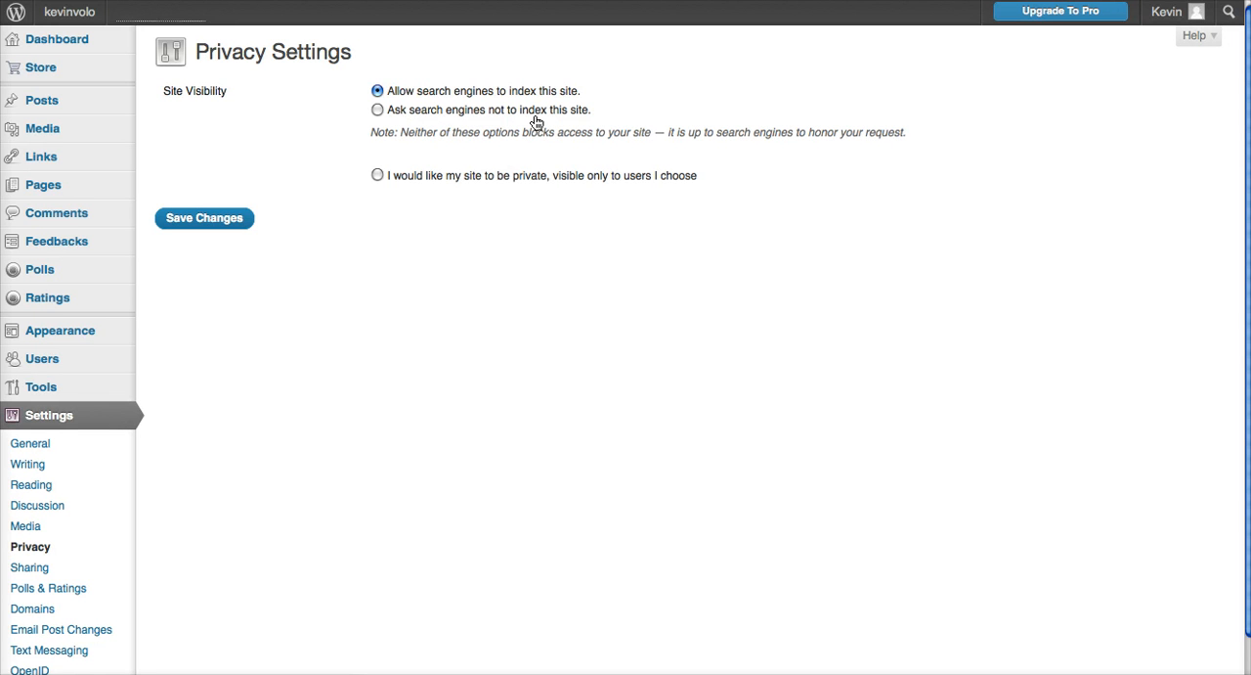
pyautogui.moveTo(399, 133); pyautogui.dragTo(910, 137)
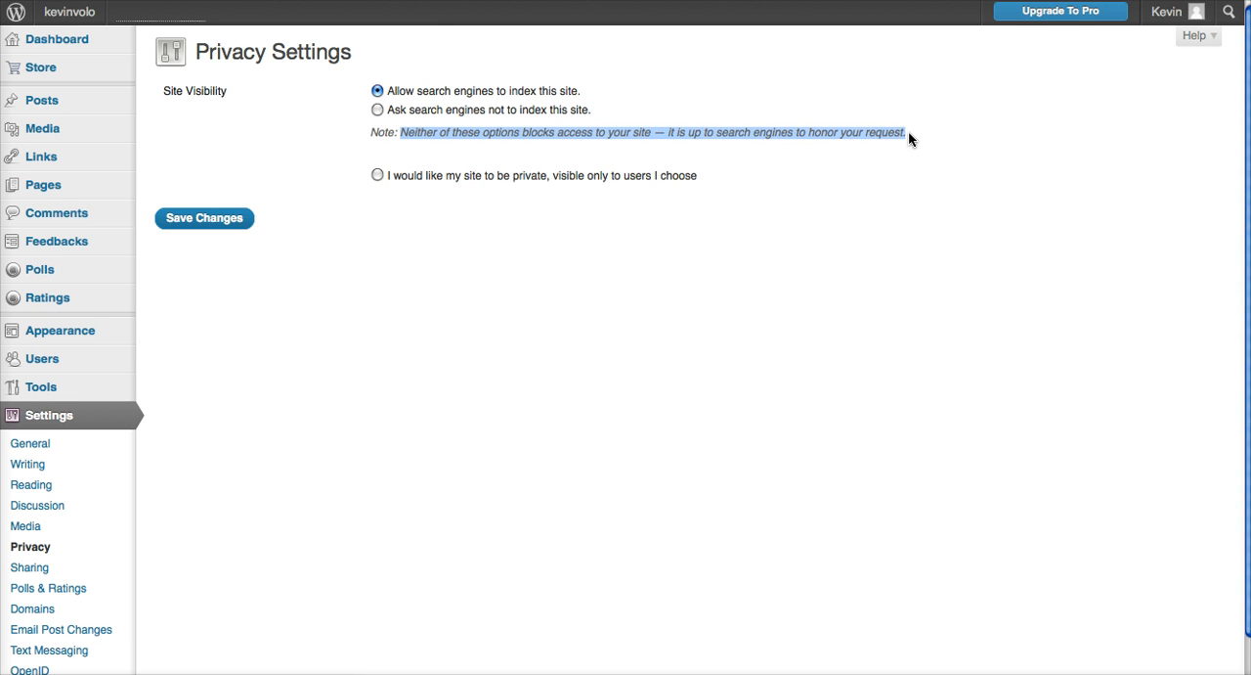
pyautogui.click(834, 139)
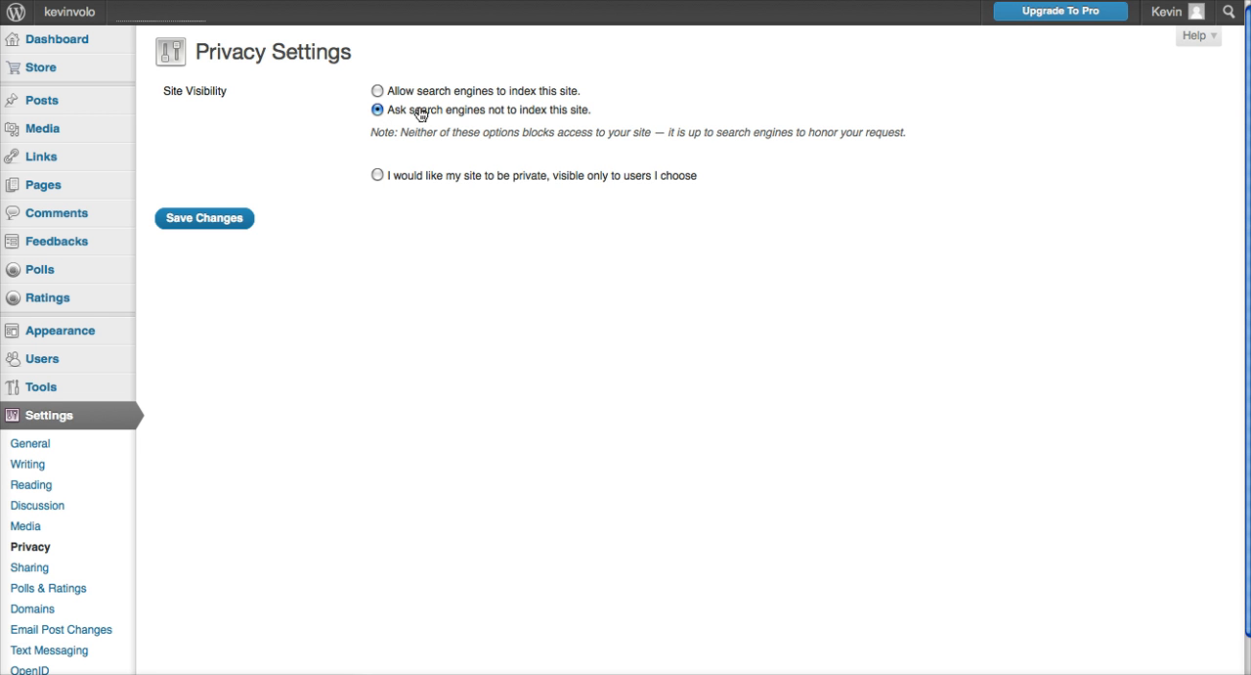
pyautogui.click(378, 176)
pyautogui.click(198, 230)
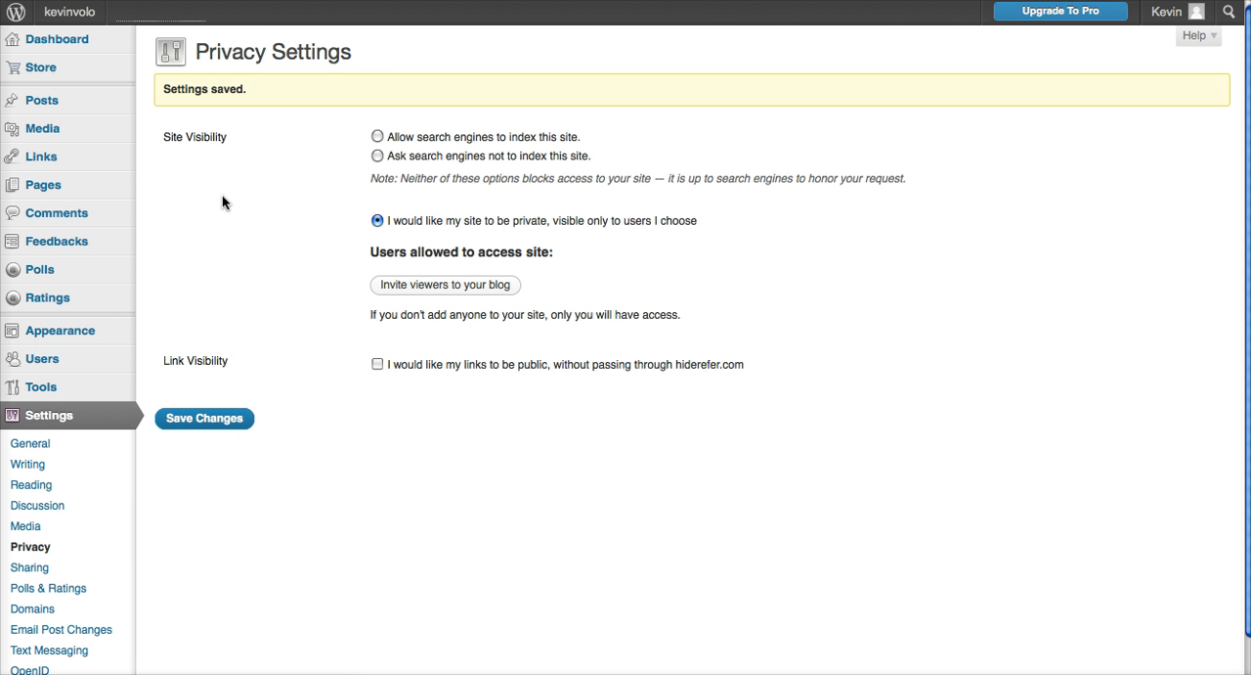
# - Open the form for inviting viewers to the private blog and check its role choices and invitee field
pyautogui.moveTo(372, 253); pyautogui.dragTo(559, 254)
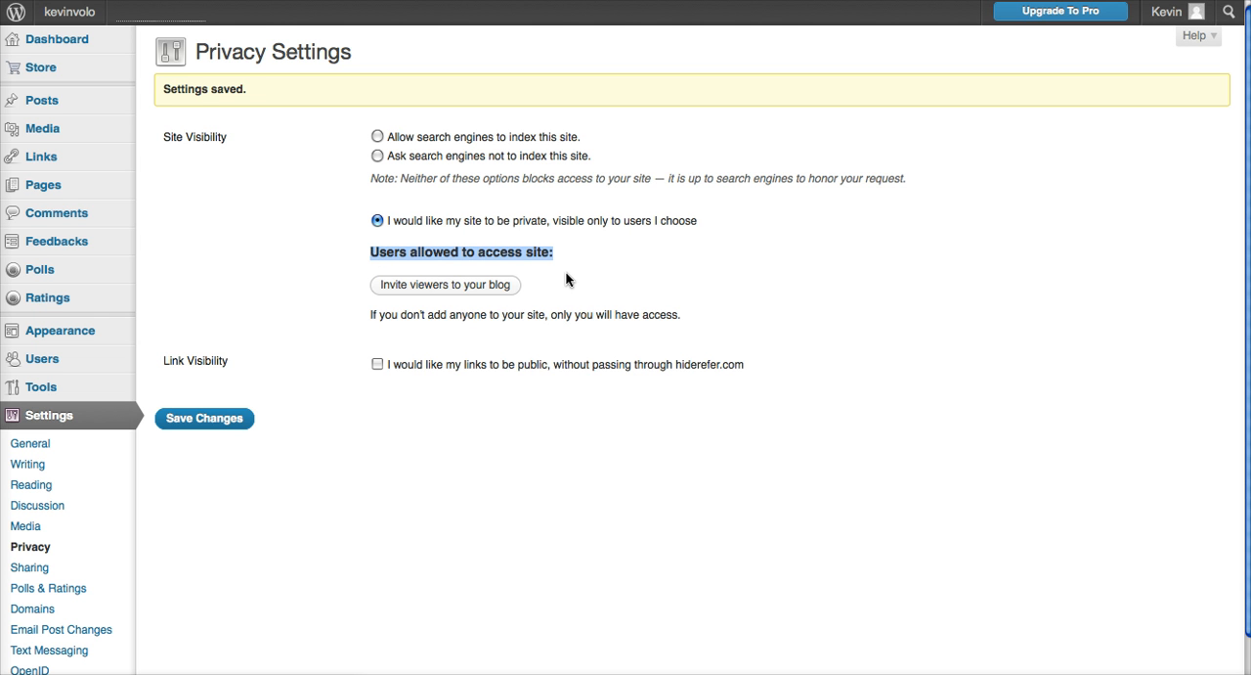
pyautogui.click(457, 293)
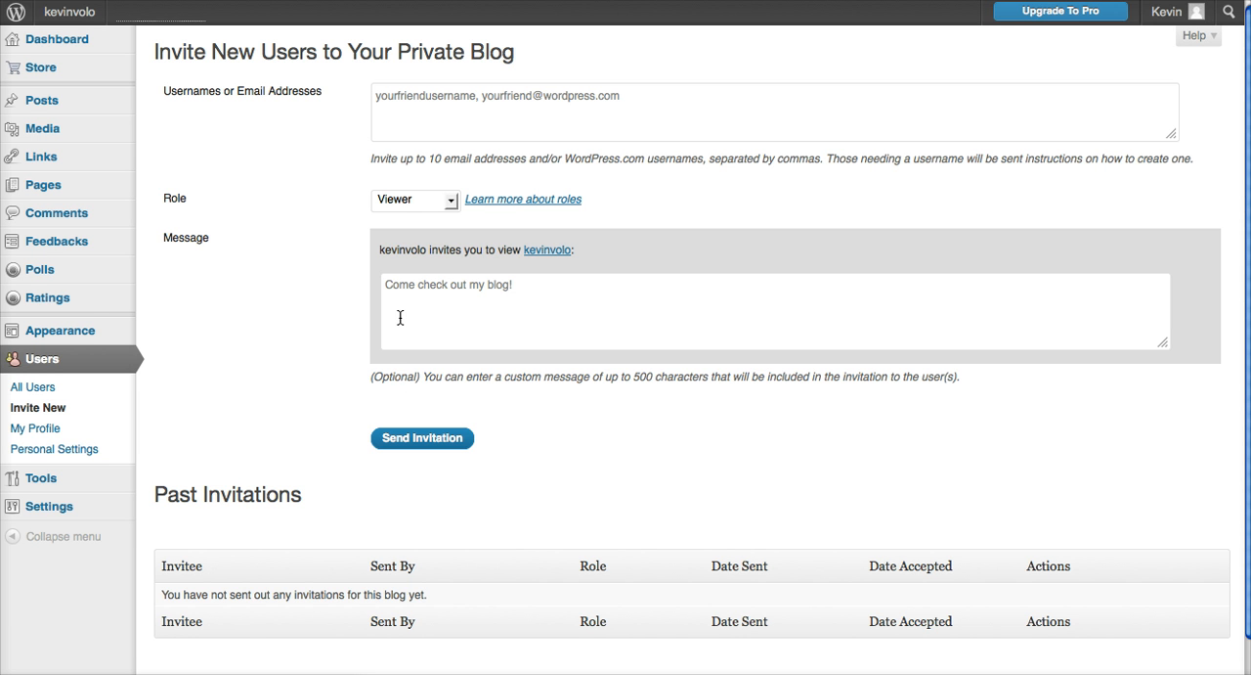
pyautogui.click(412, 200)
pyautogui.click(411, 204)
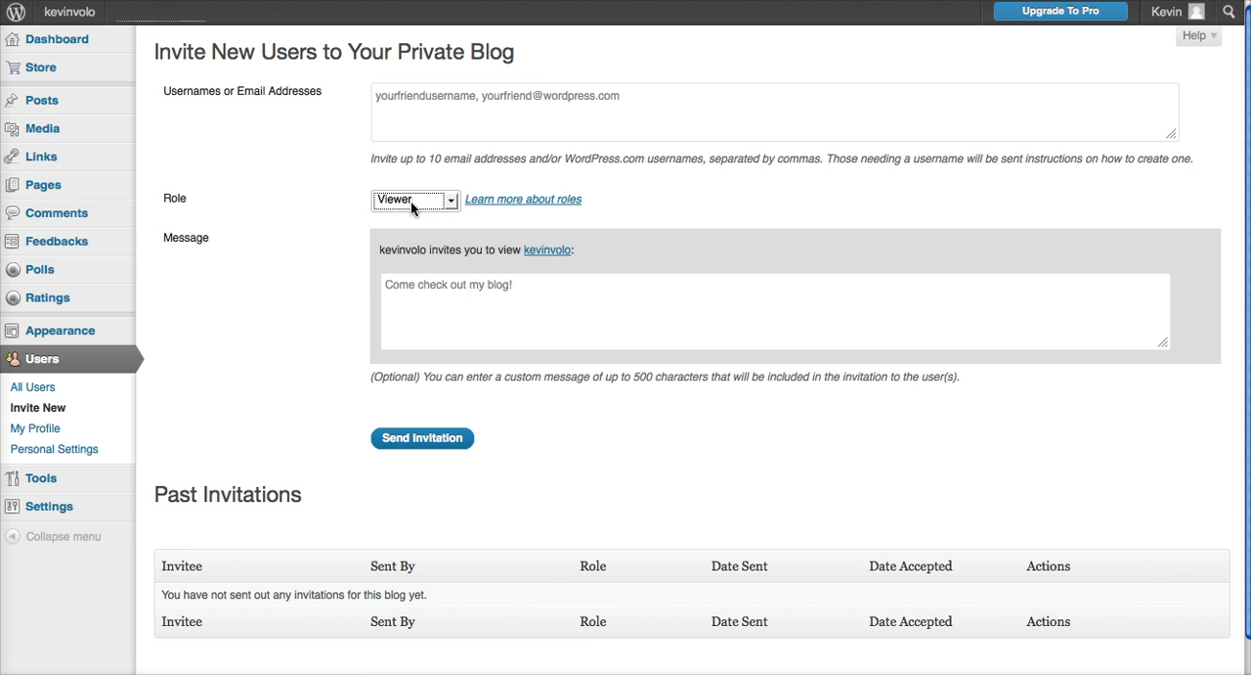
pyautogui.click(420, 106)
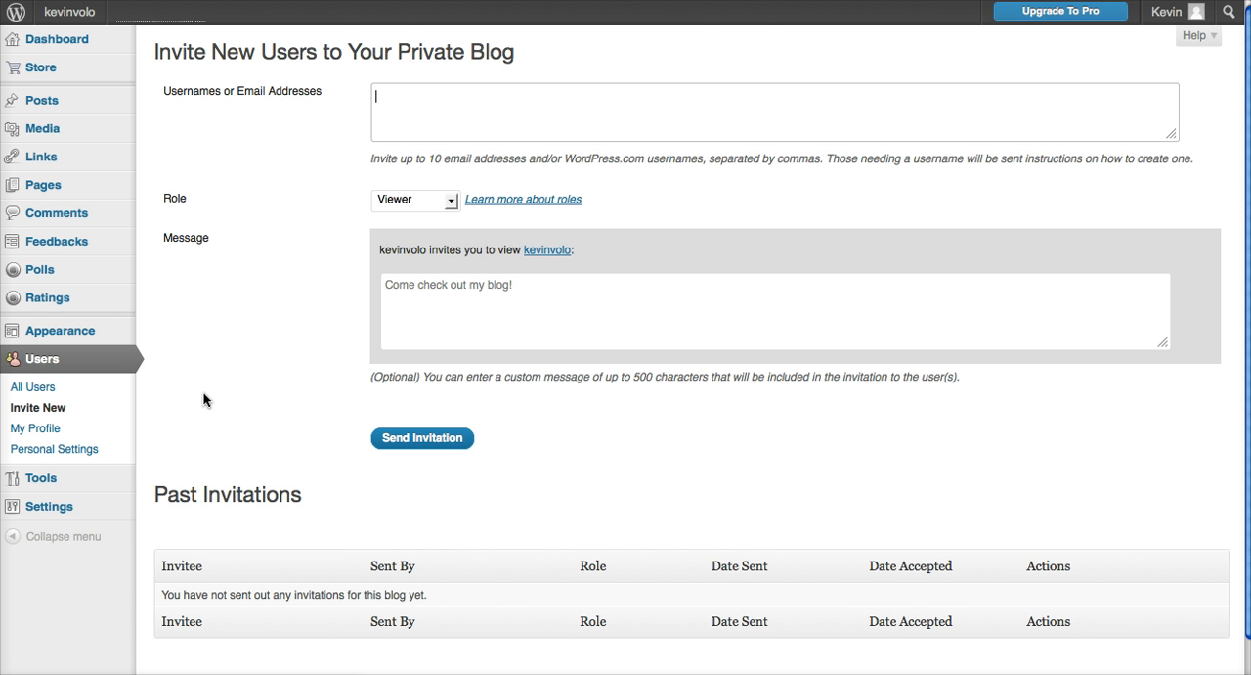
# - Go back to the privacy settings to review them, and open the general settings
pyautogui.moveTo(42, 512)
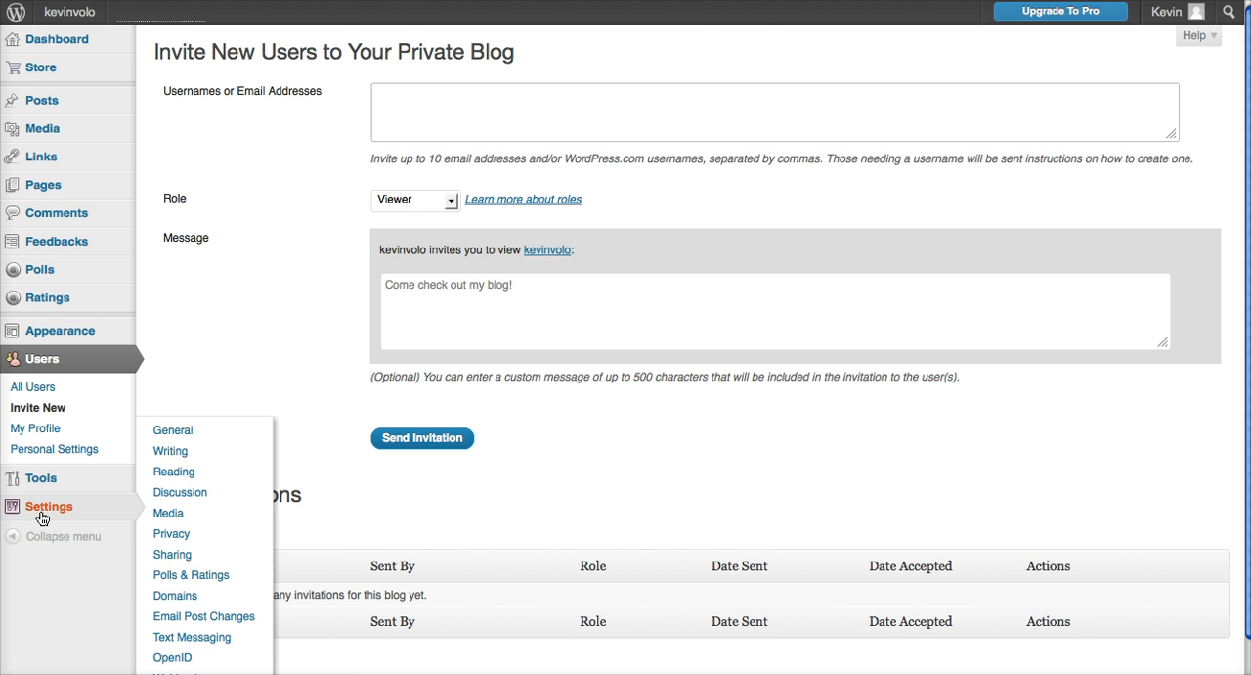
pyautogui.click(166, 537)
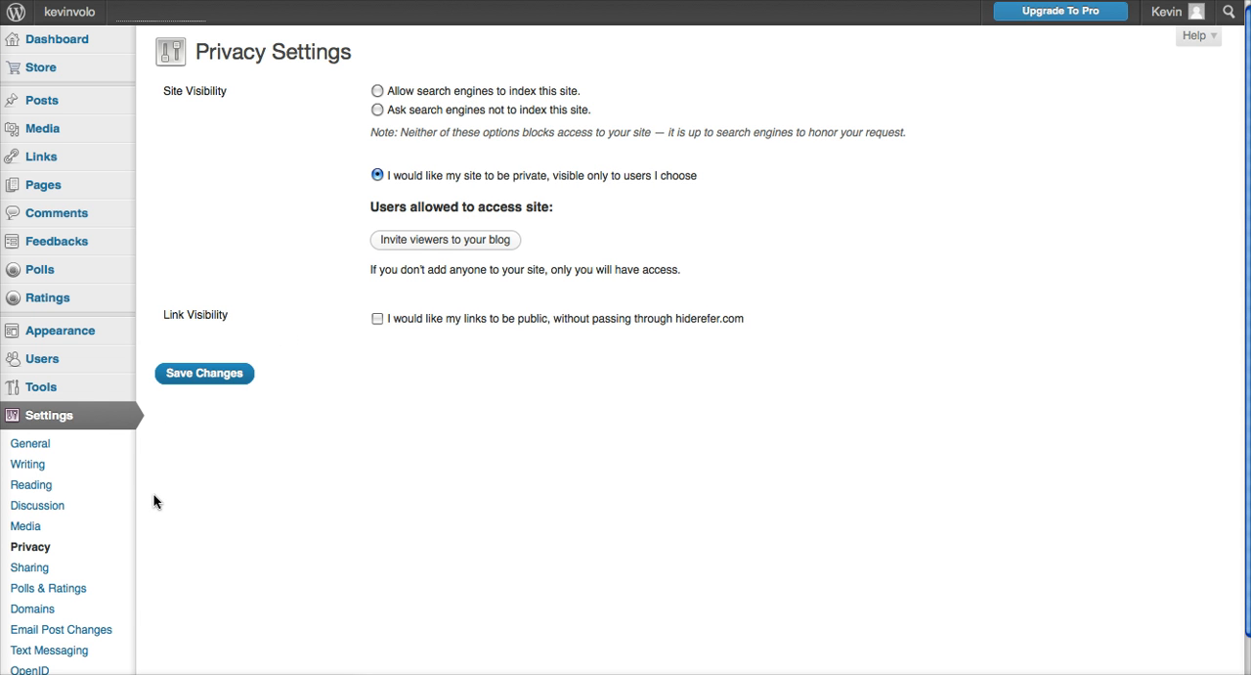
pyautogui.scroll(-1, 146, 497)
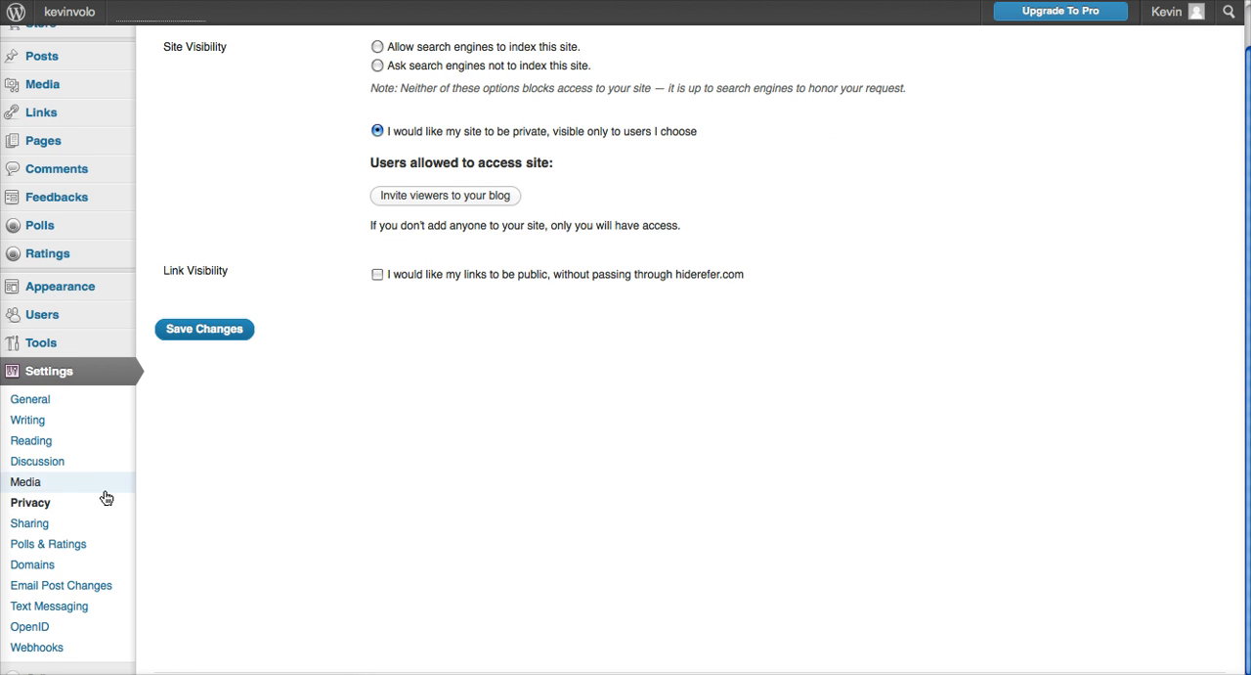
pyautogui.scroll(1, 99, 500)
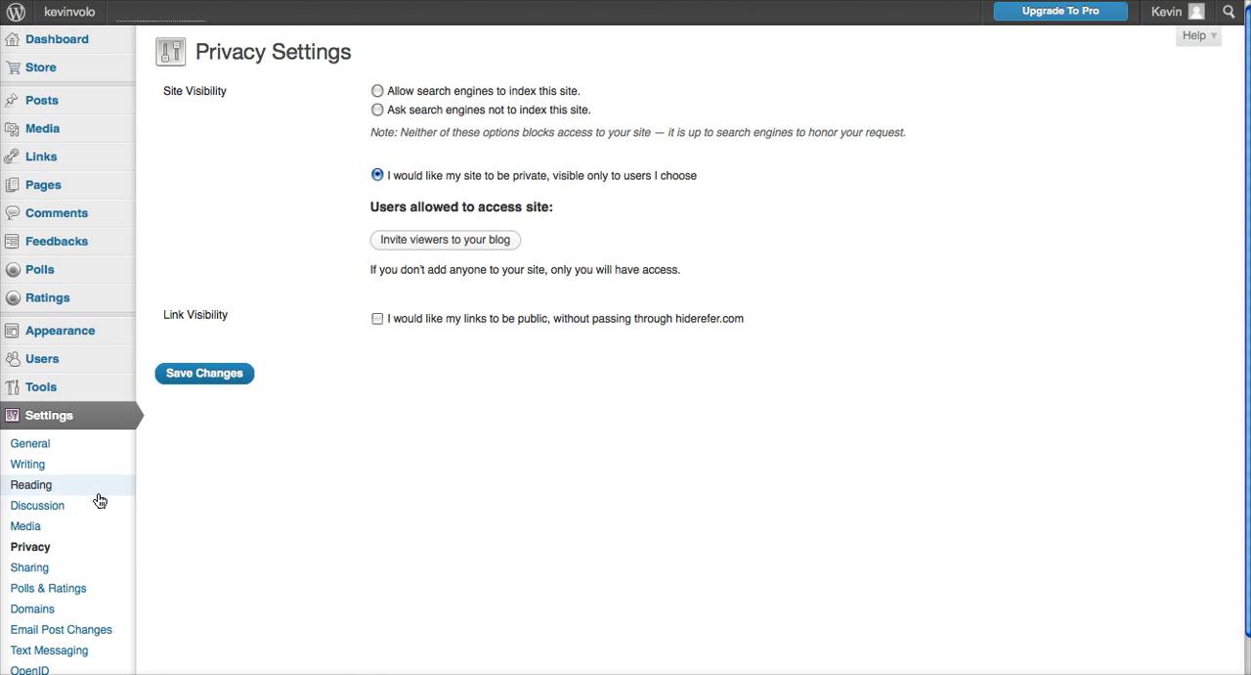
pyautogui.click(61, 420)
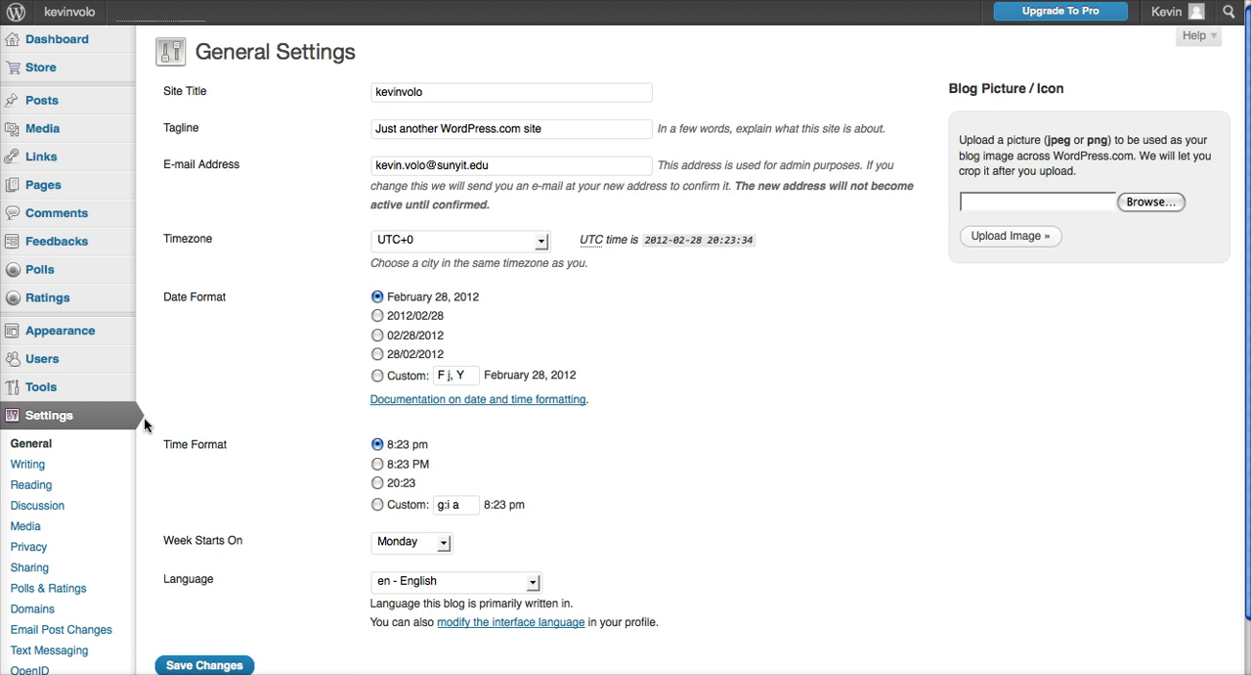
# - Move the "Hello world!" post to the trash from the list of posts
pyautogui.moveTo(43, 103)
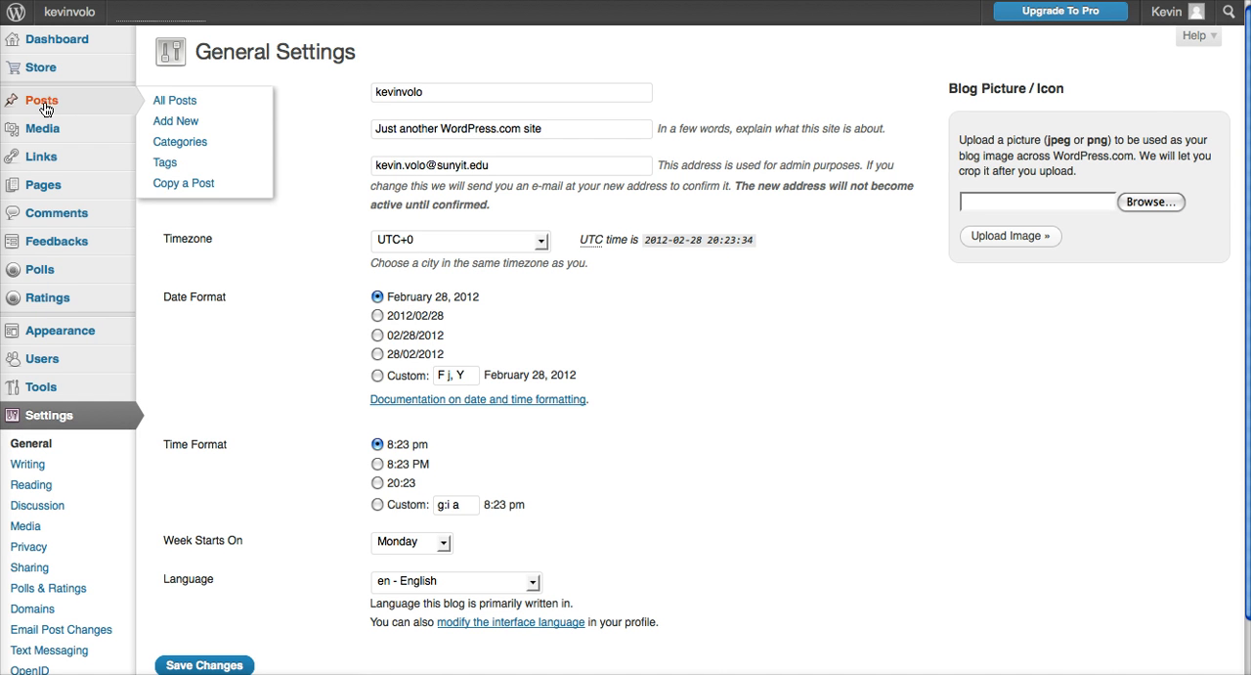
pyautogui.click(44, 108)
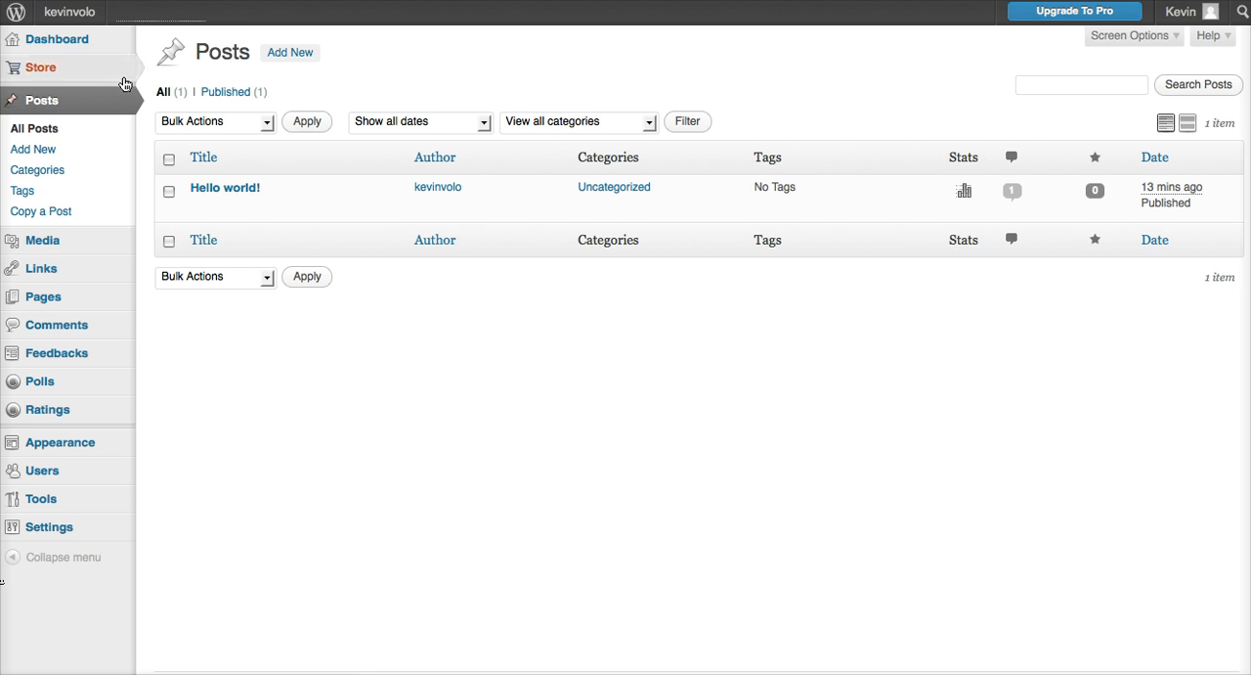
pyautogui.click(168, 191)
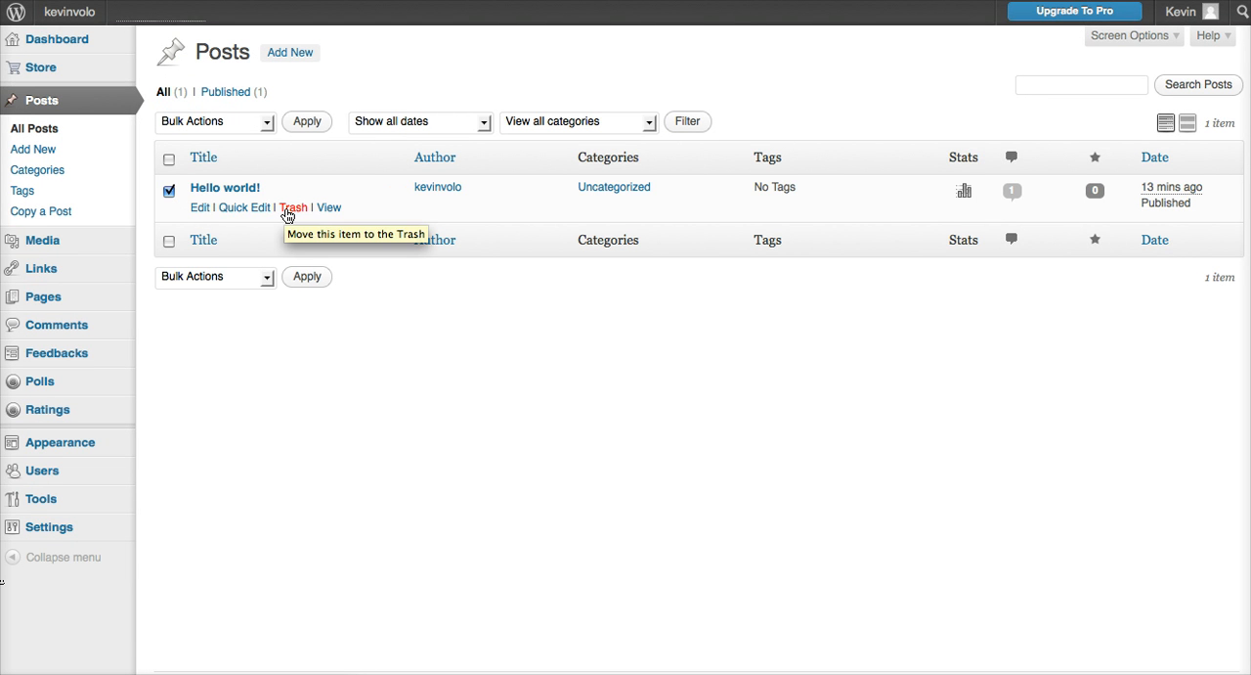
pyautogui.click(292, 207)
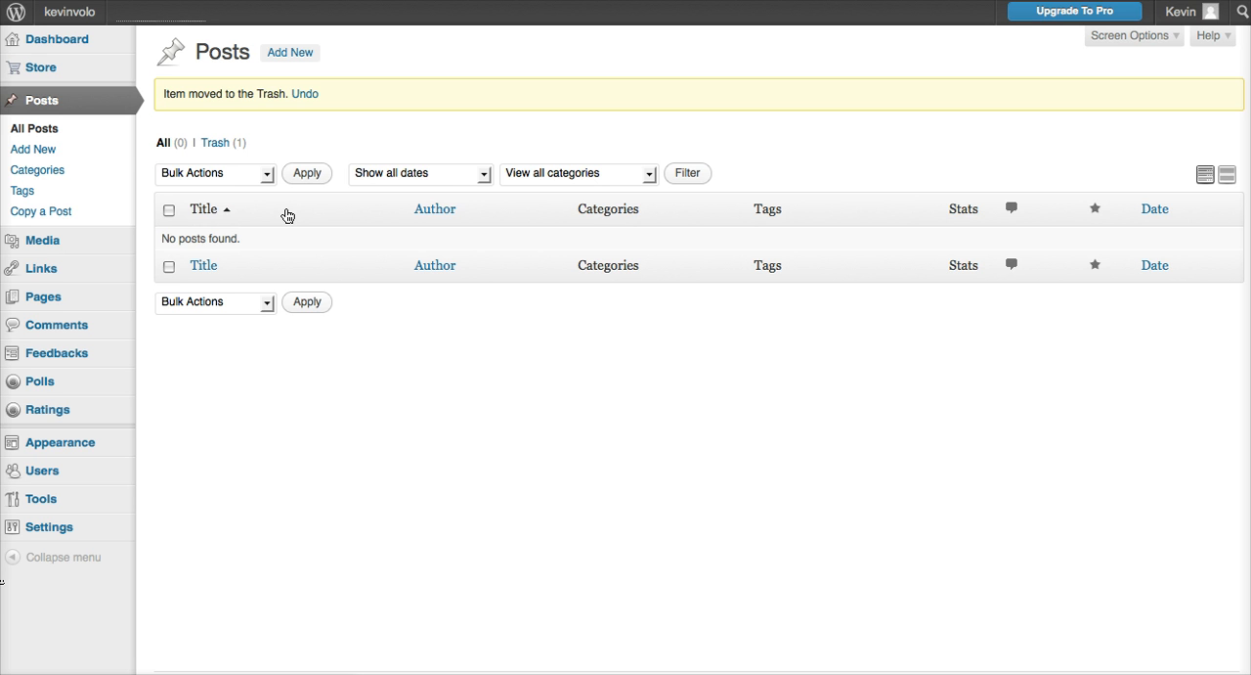
# - Start a new post and title it "This is my first post"
pyautogui.click(29, 157)
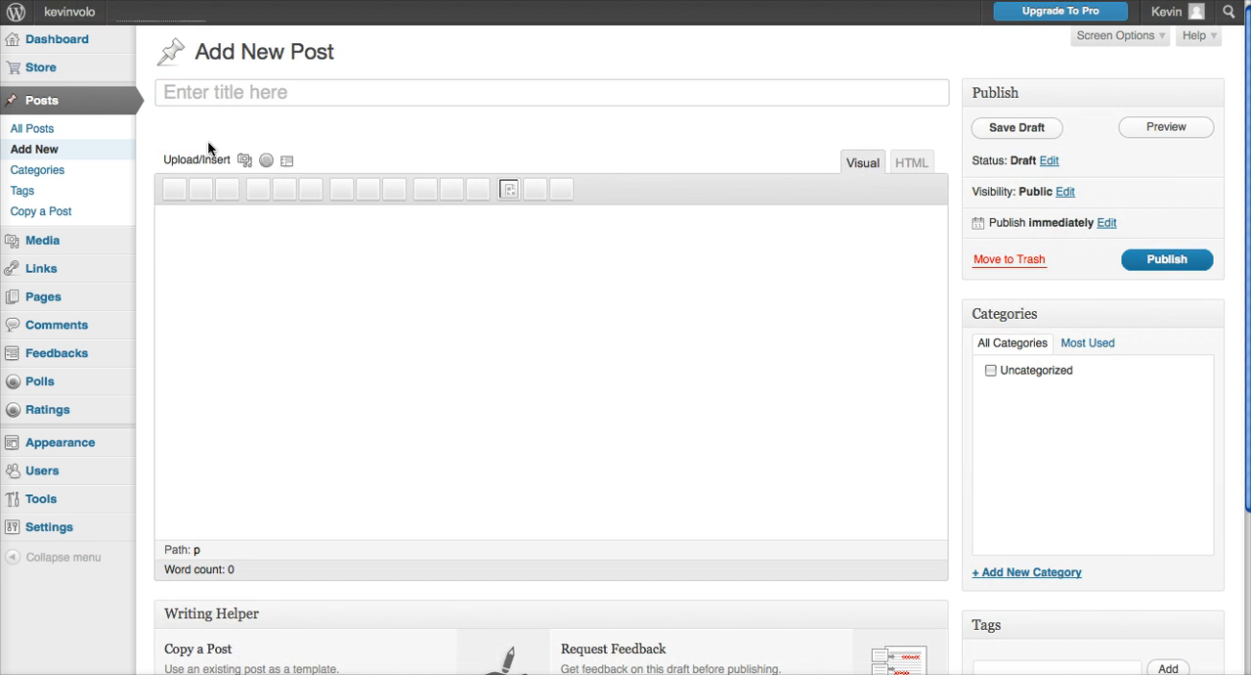
pyautogui.click(241, 99)
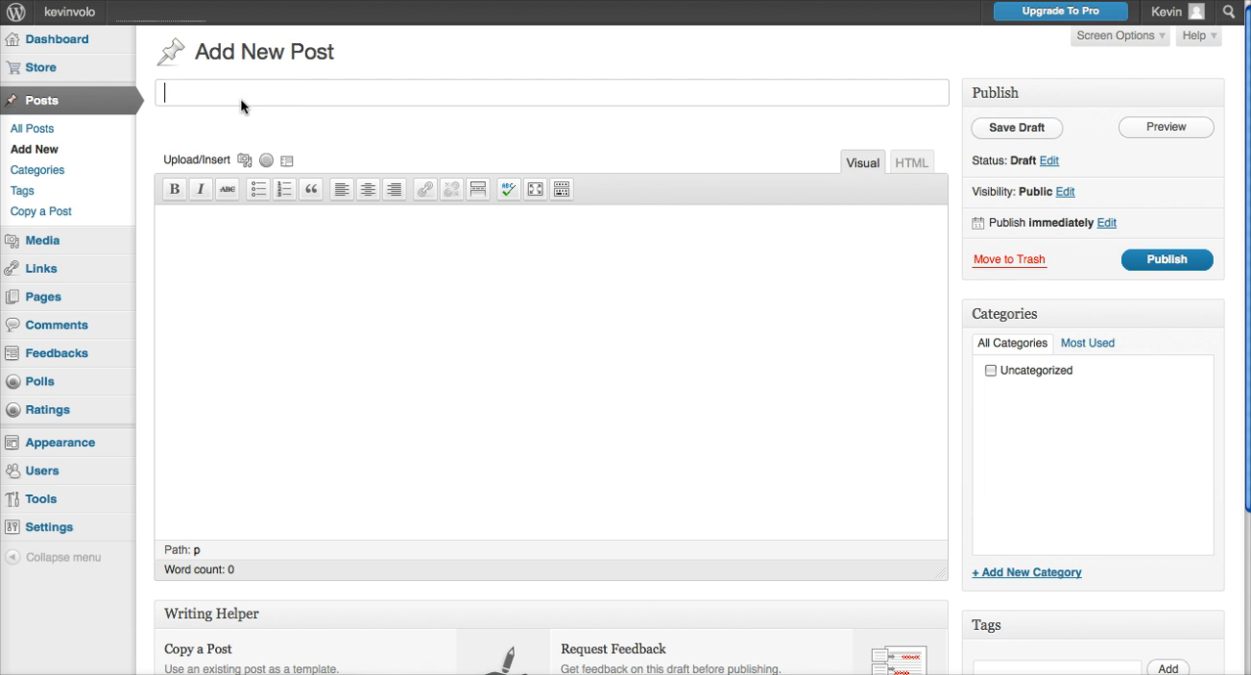
pyautogui.write('This is my first post')
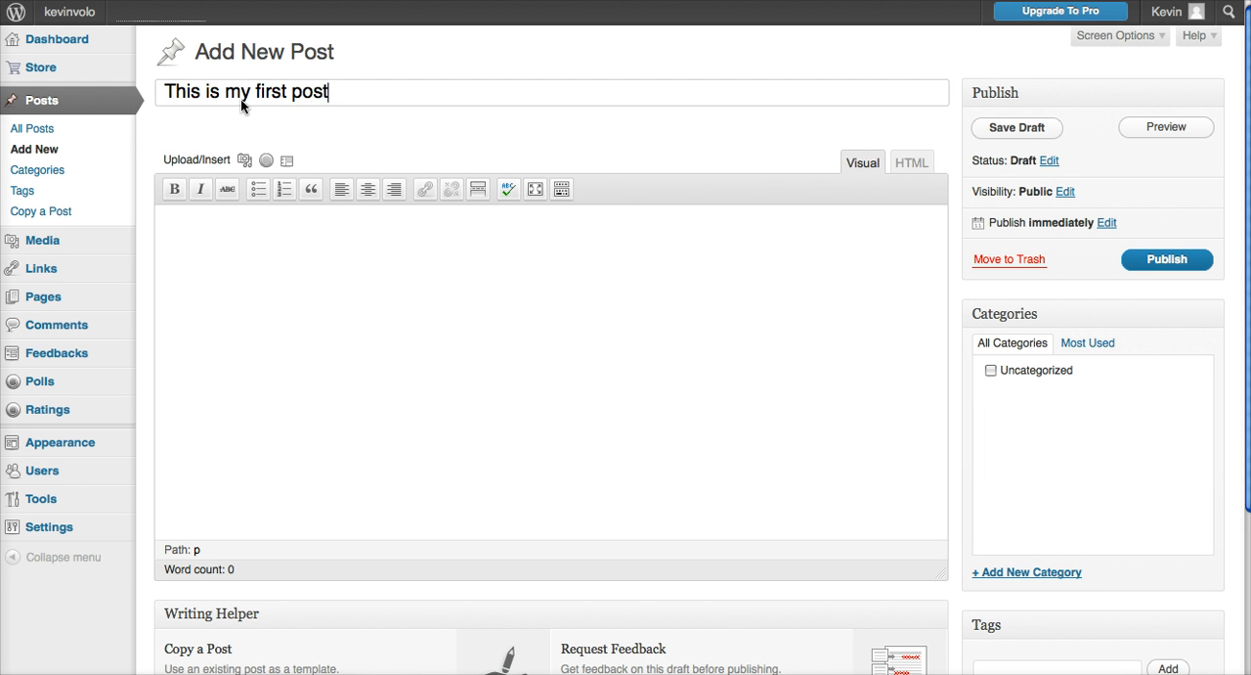
# - Enter "Nice." as the body text of the new post and publish it
pyautogui.click(399, 404)
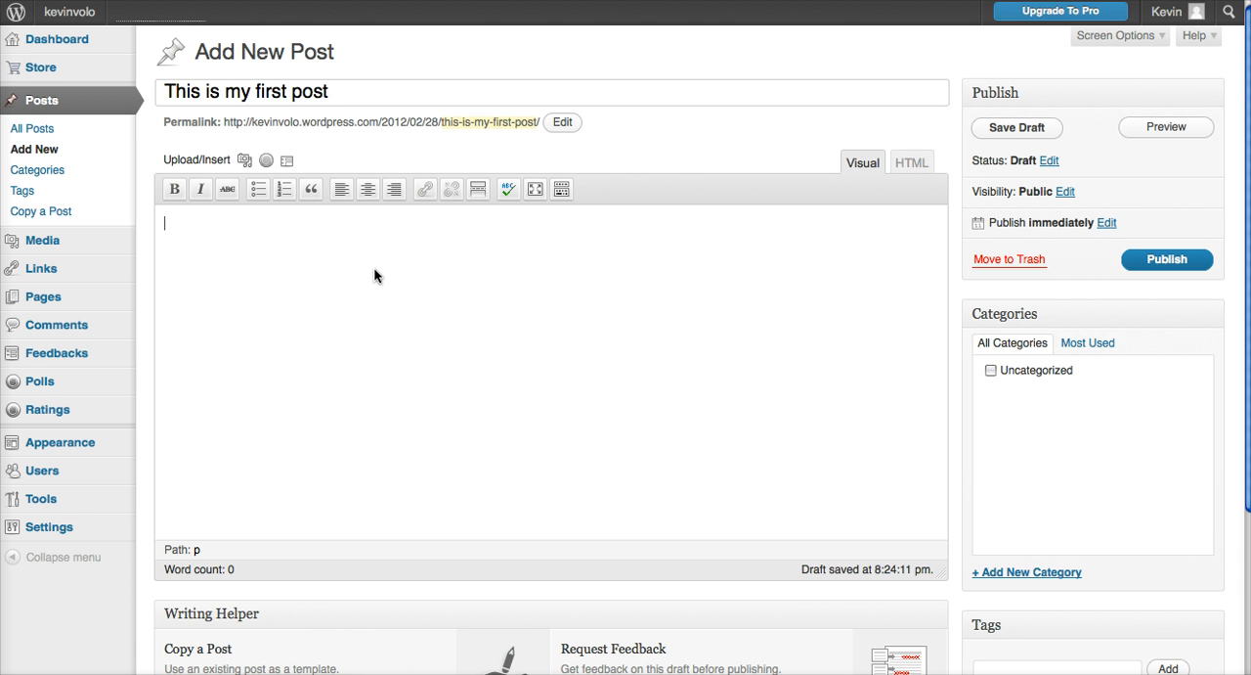
pyautogui.write('Nice.')
pyautogui.click(1195, 261)
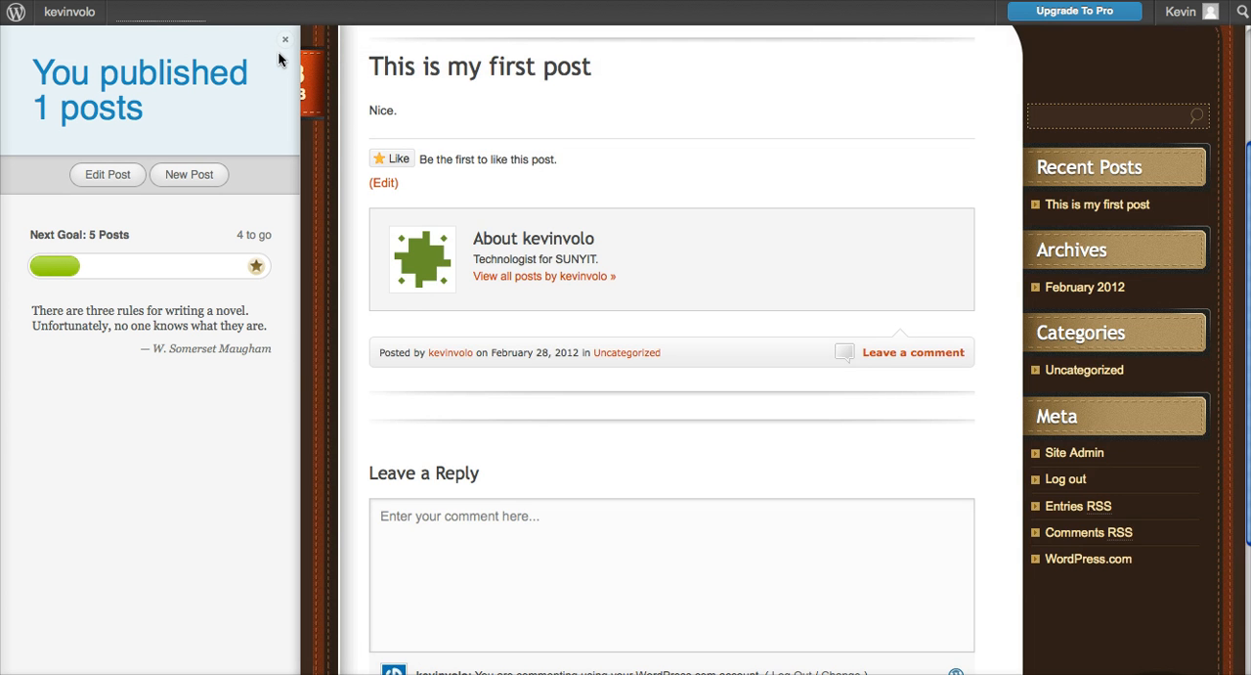
# - Dismiss the publishing summary and review the post's title, body text and comment area on the live site
pyautogui.click(284, 40)
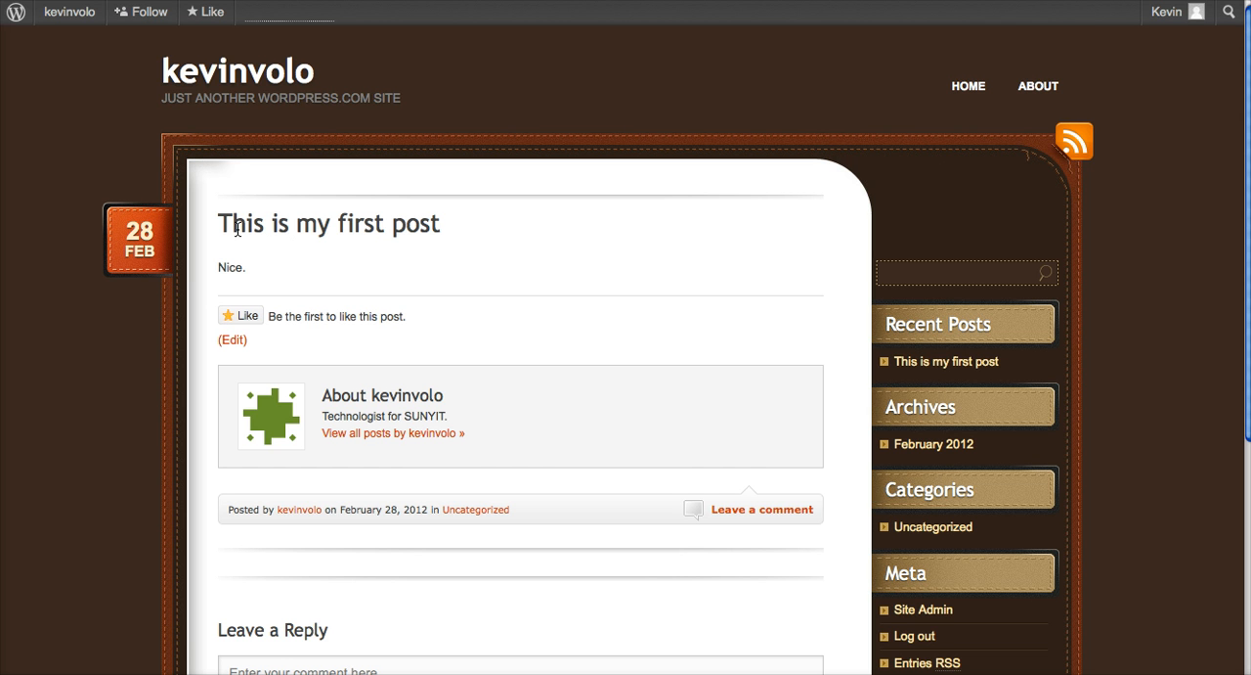
pyautogui.moveTo(232, 228); pyautogui.dragTo(444, 227)
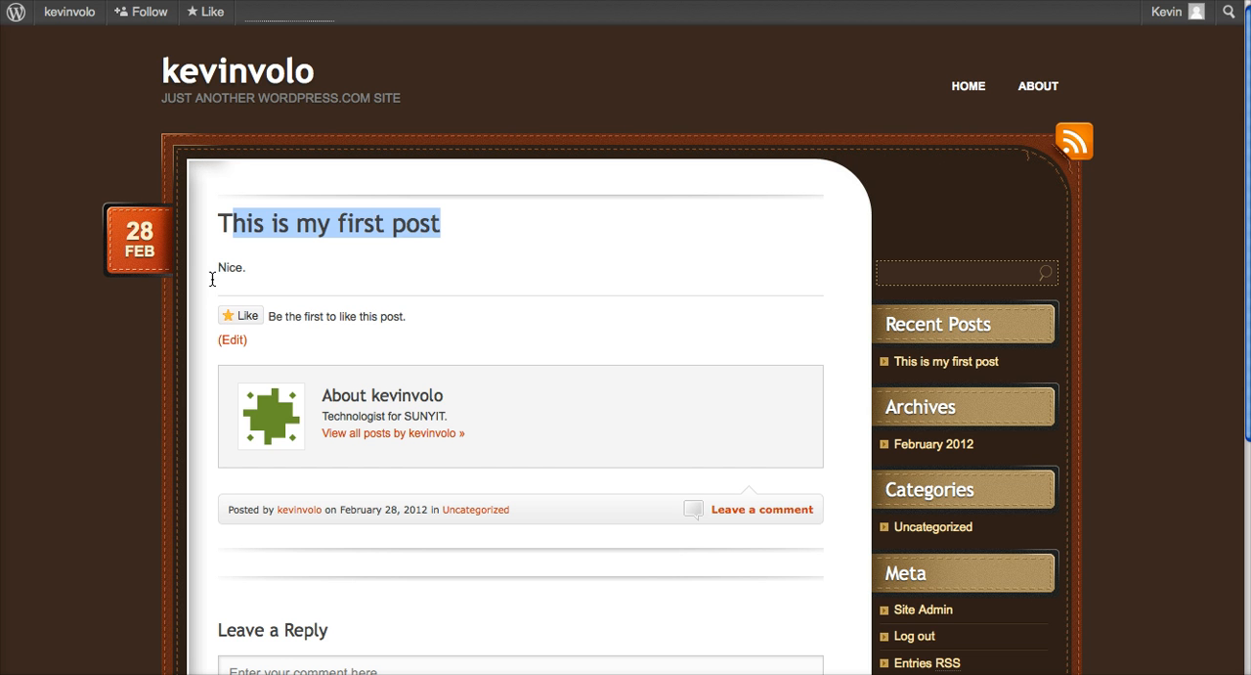
pyautogui.doubleClick(230, 269)
pyautogui.scroll(-4, 114, 371)
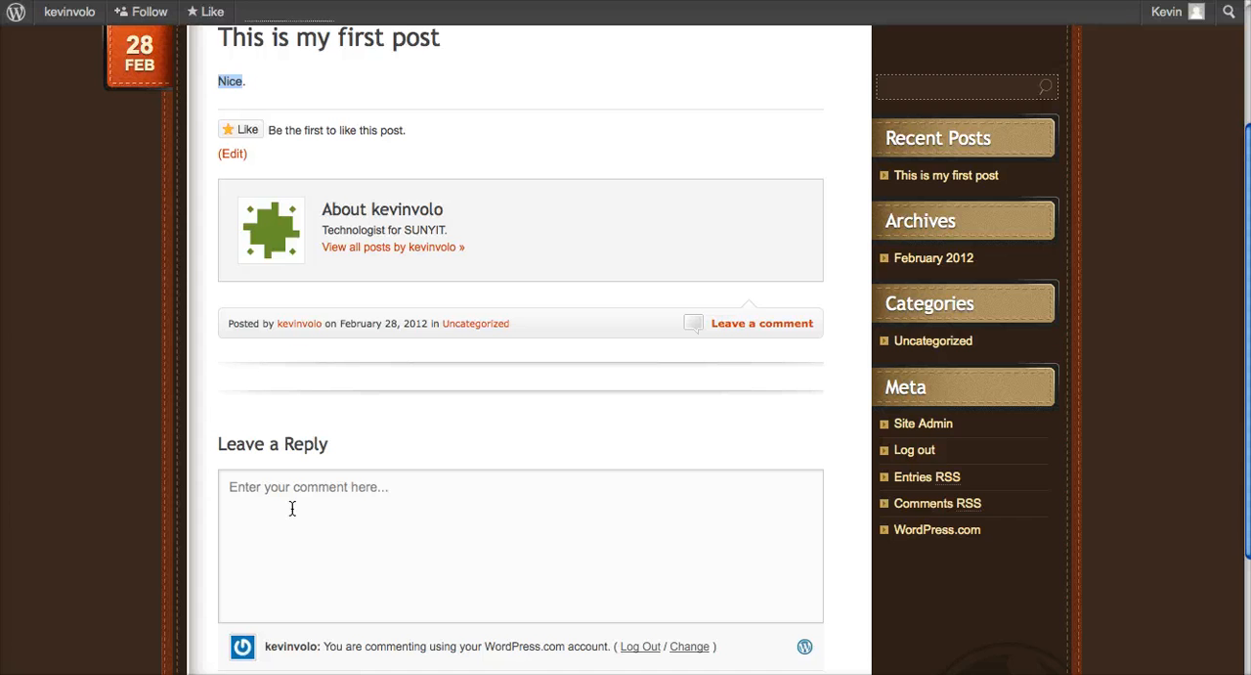
pyautogui.scroll(4, 292, 507)
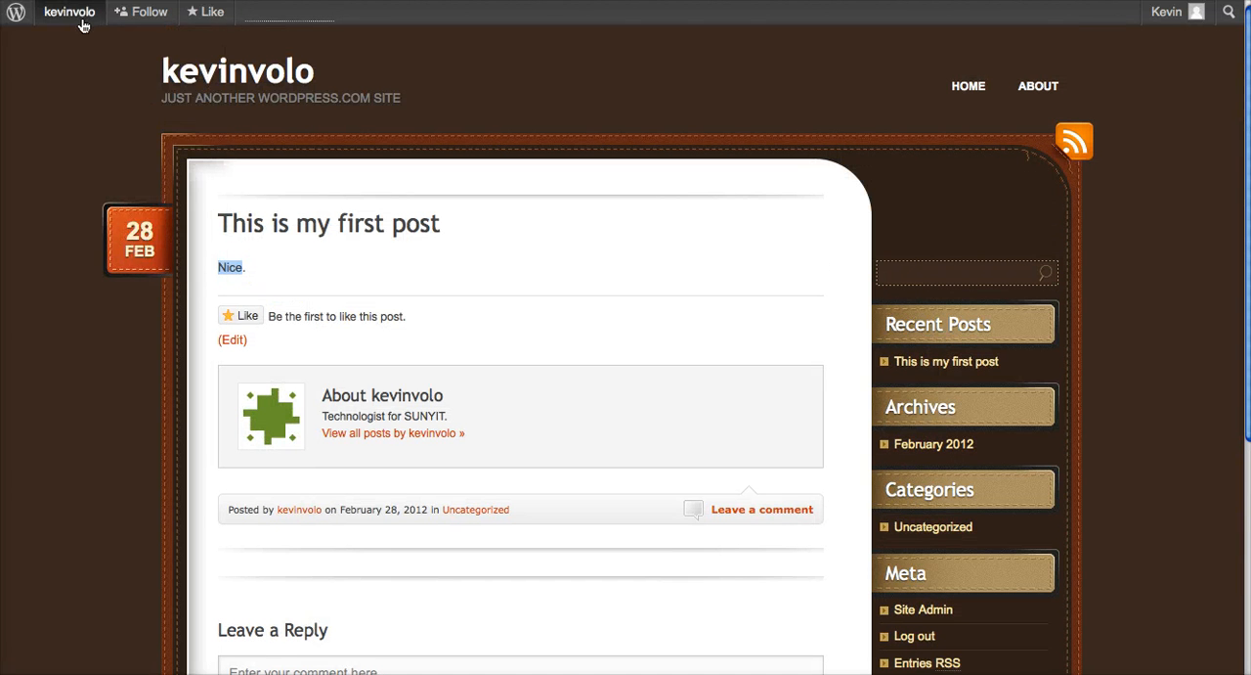
# - Return to the site's dashboard and open the discussion settings to review the comment options
pyautogui.moveTo(77, 22)
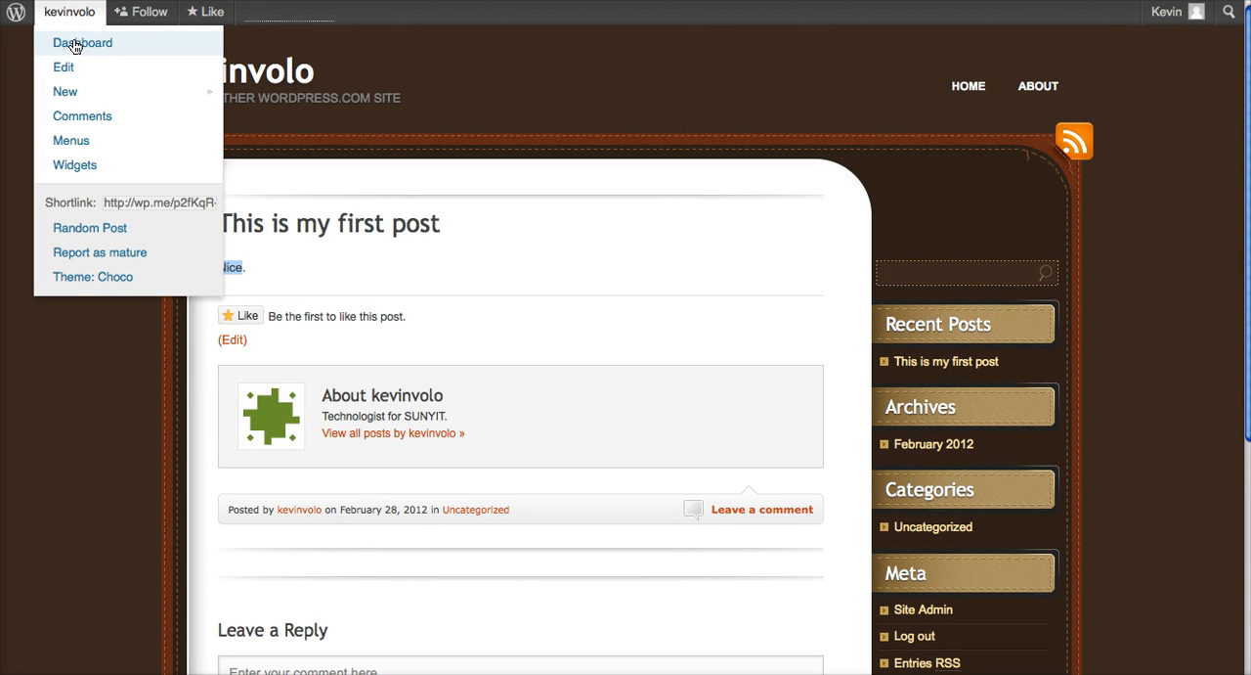
pyautogui.click(76, 44)
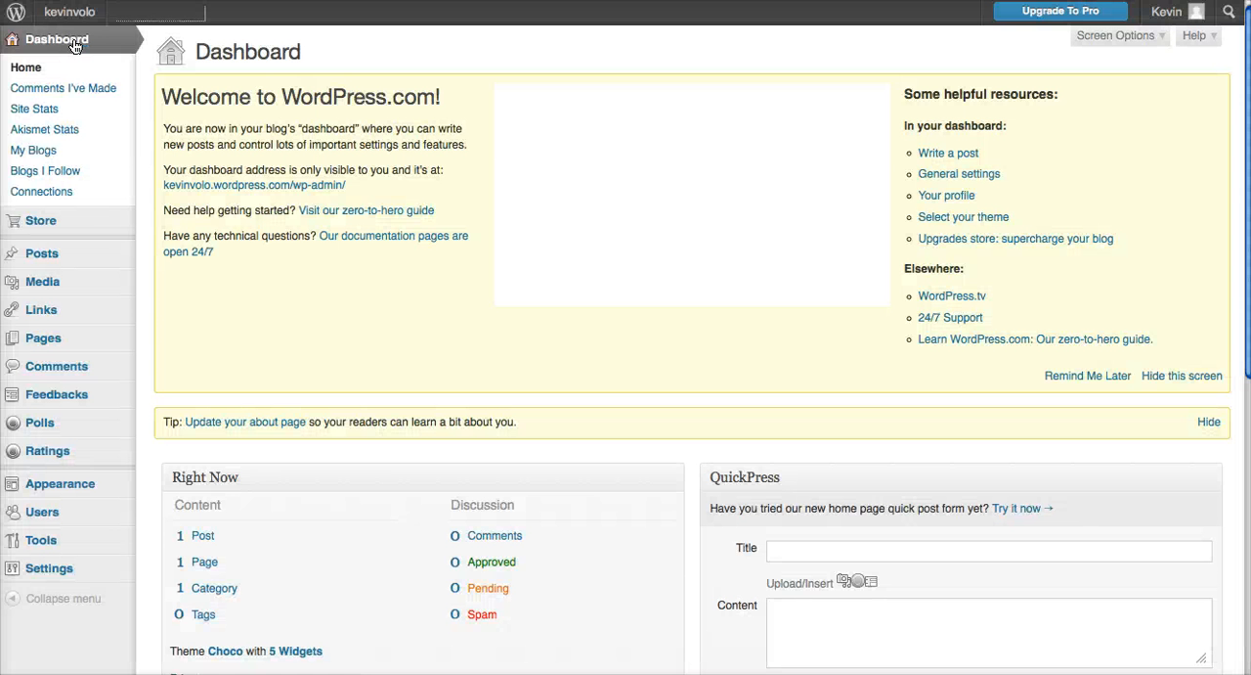
pyautogui.click(52, 572)
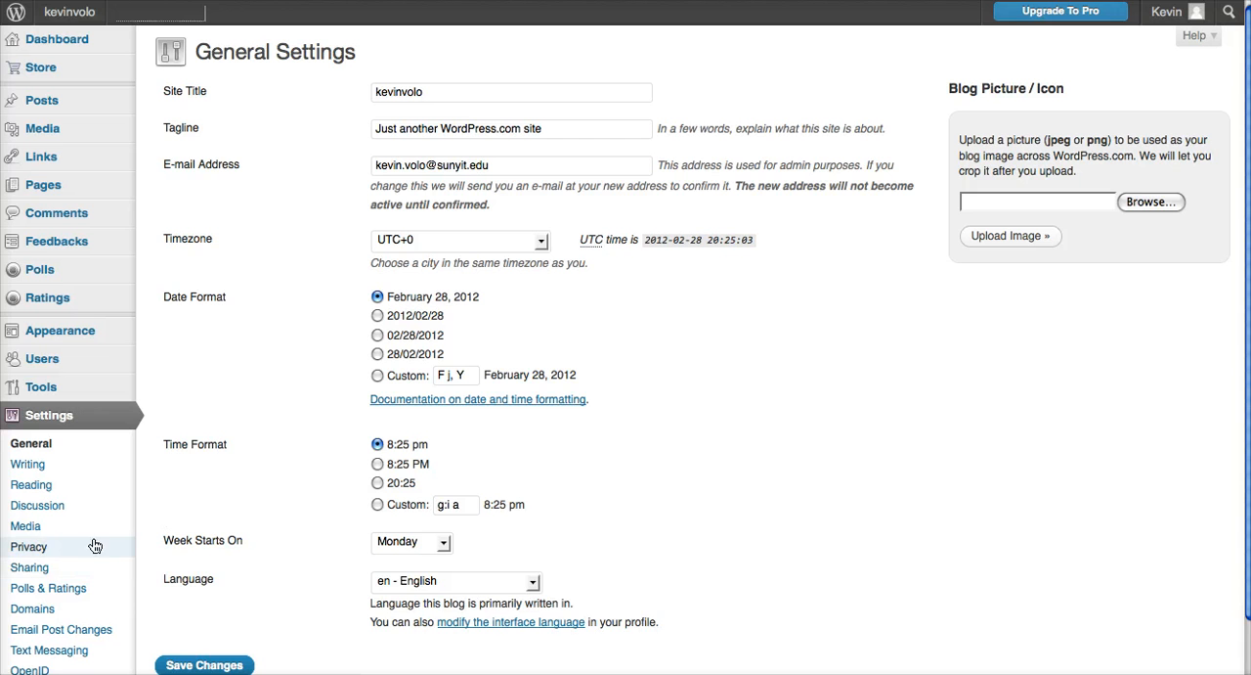
pyautogui.scroll(-1, 76, 547)
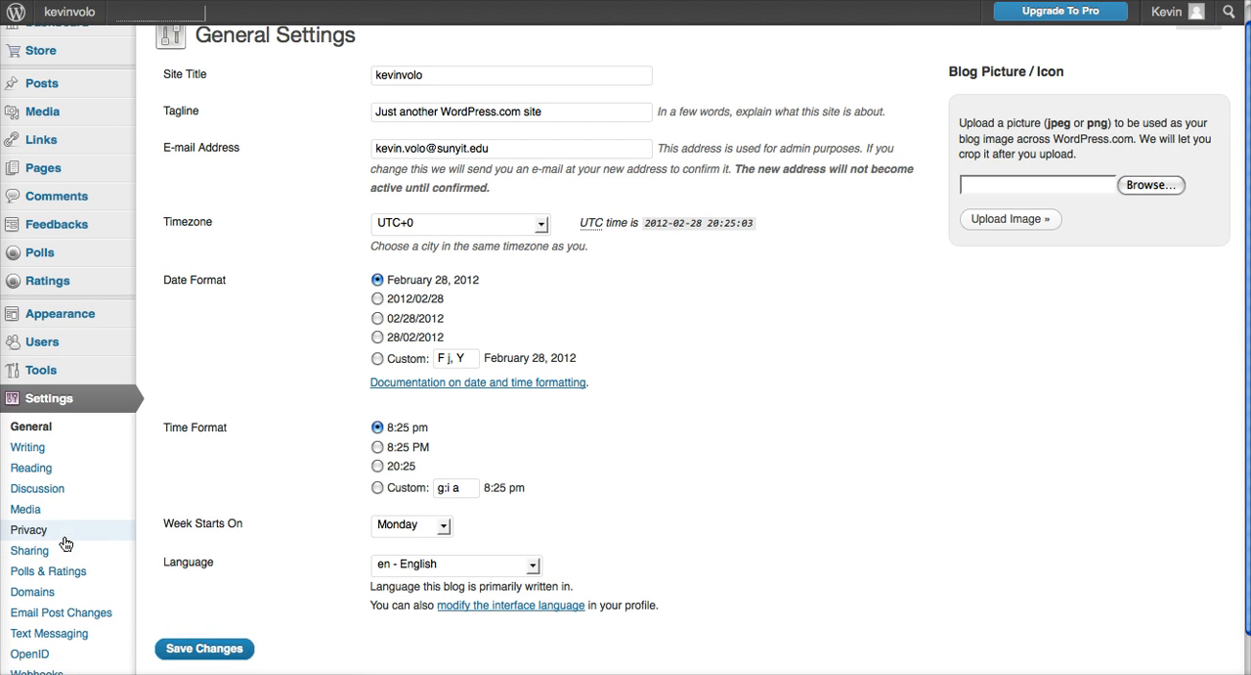
pyautogui.click(39, 488)
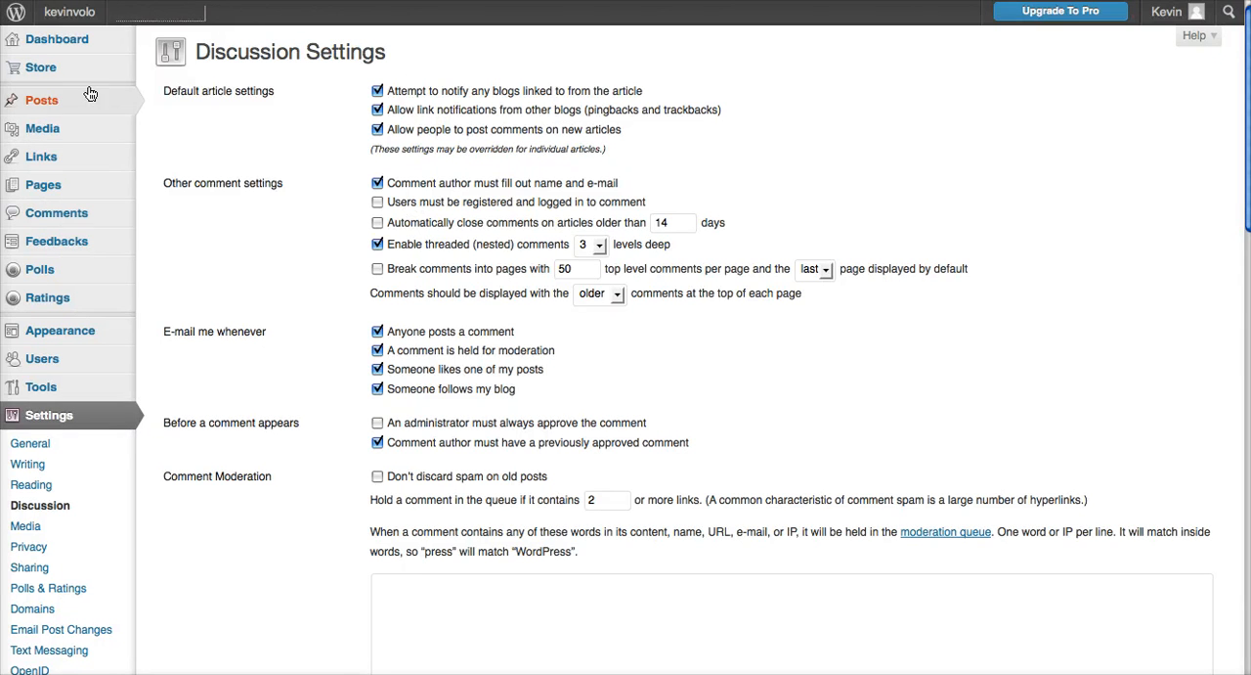
# - Open the post "This is my first post" for editing from the list of posts
pyautogui.moveTo(84, 266)
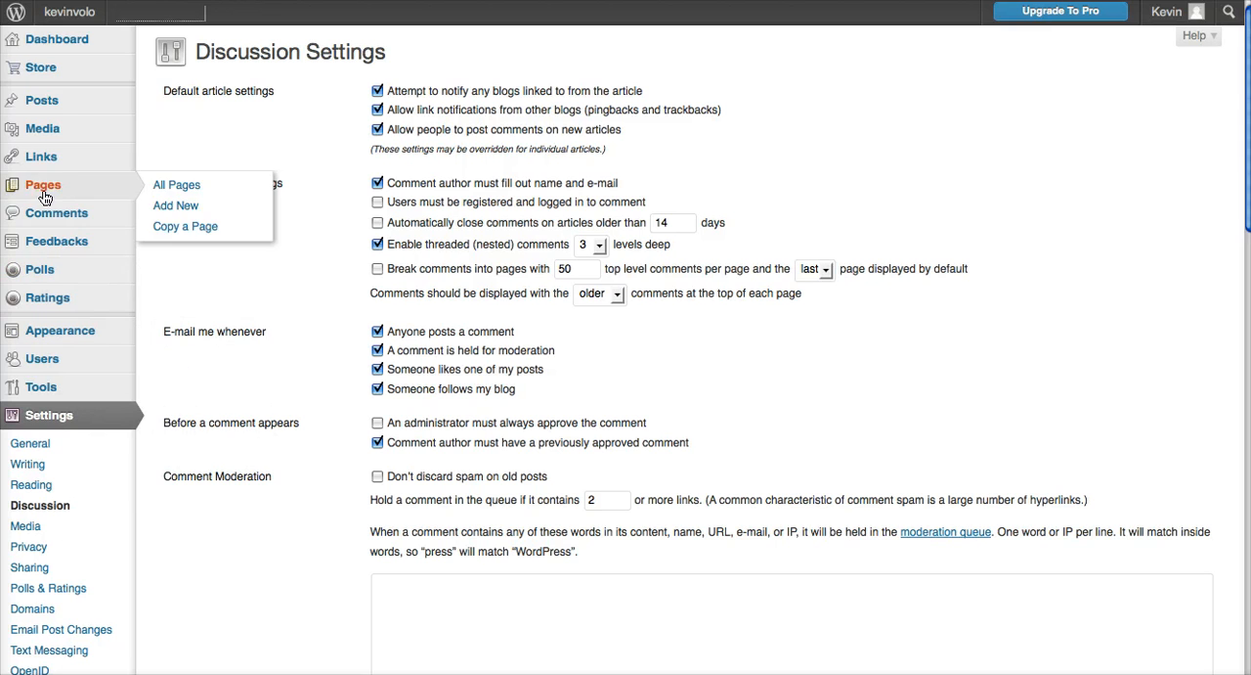
pyautogui.click(56, 109)
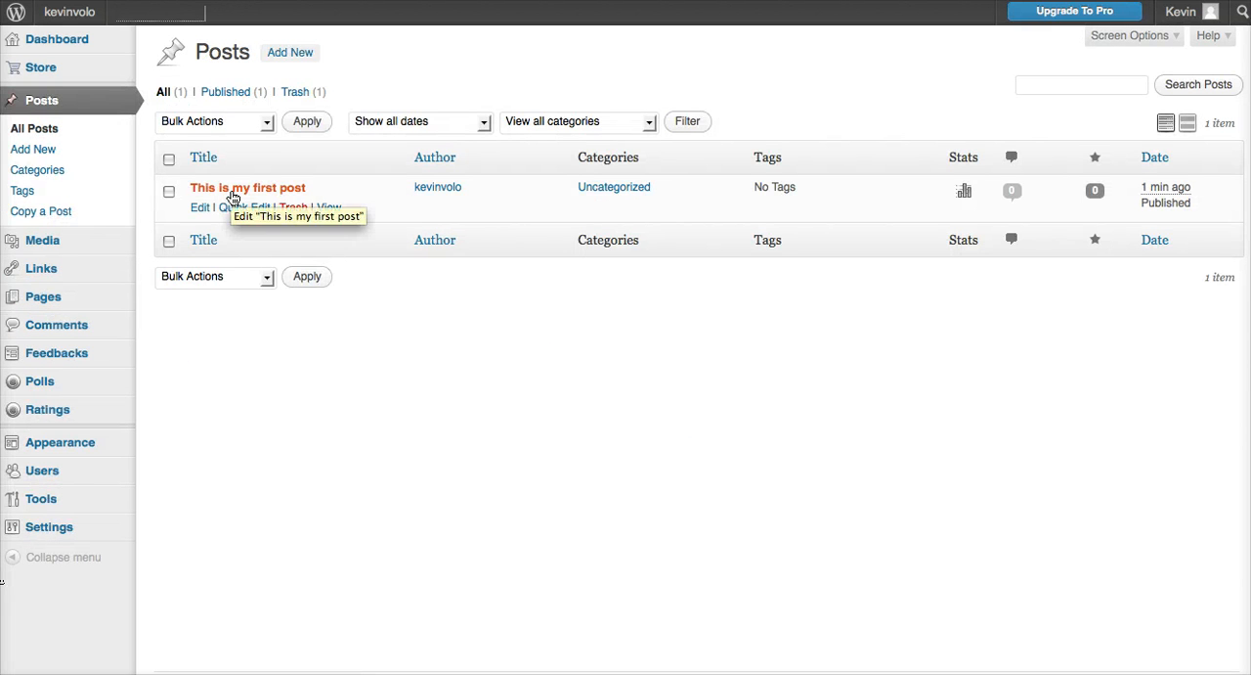
pyautogui.click(233, 195)
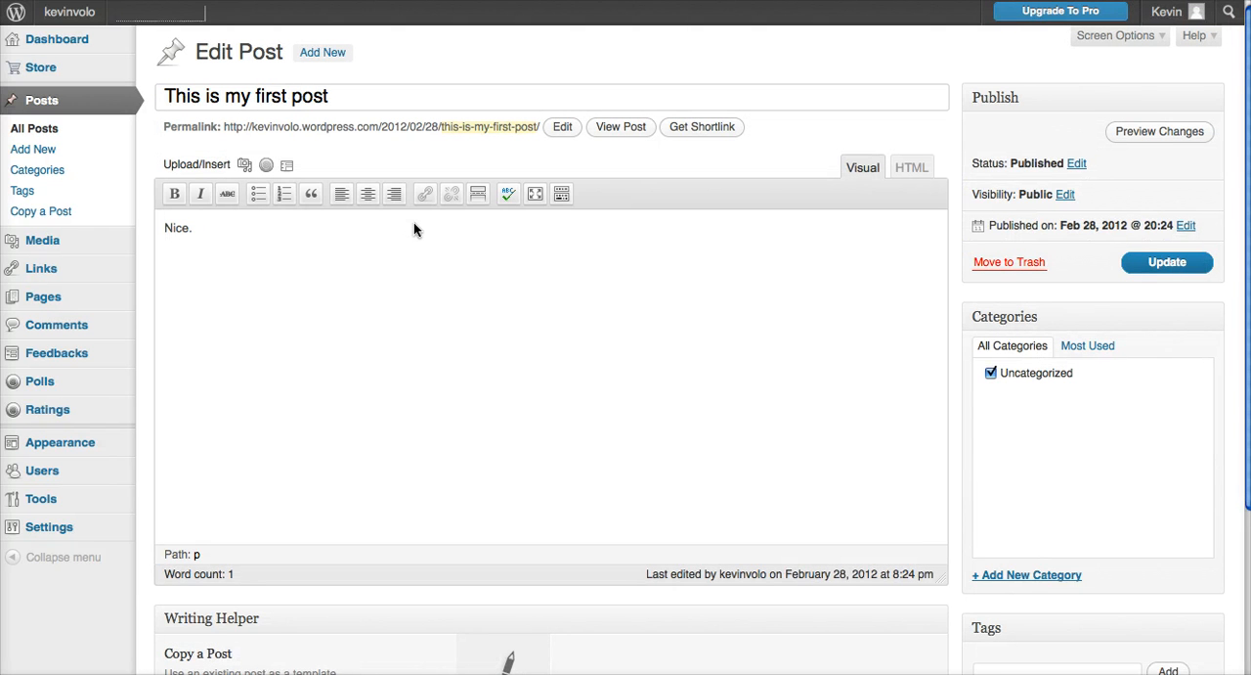